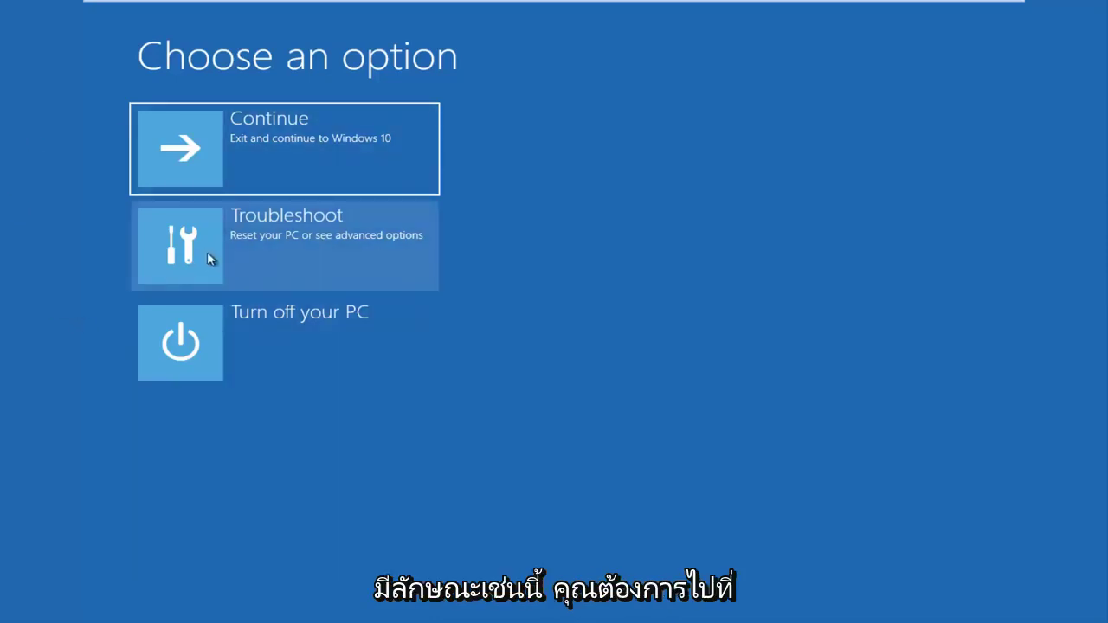
# - Go from Troubleshoot into Advanced options in the recovery environment
pyautogui.click(280, 250)
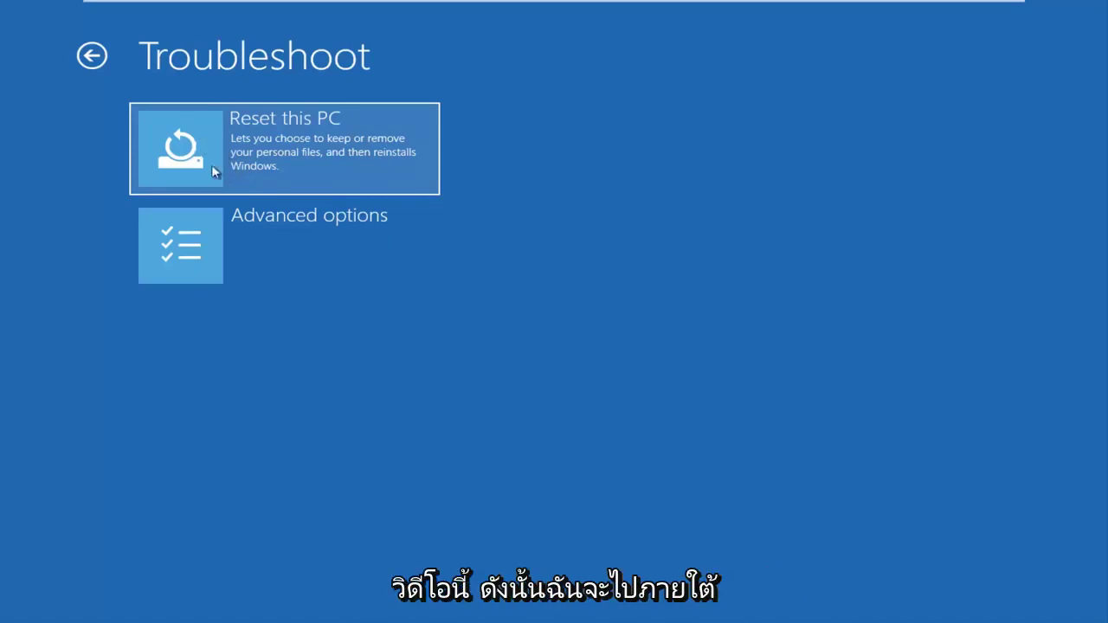
pyautogui.click(214, 240)
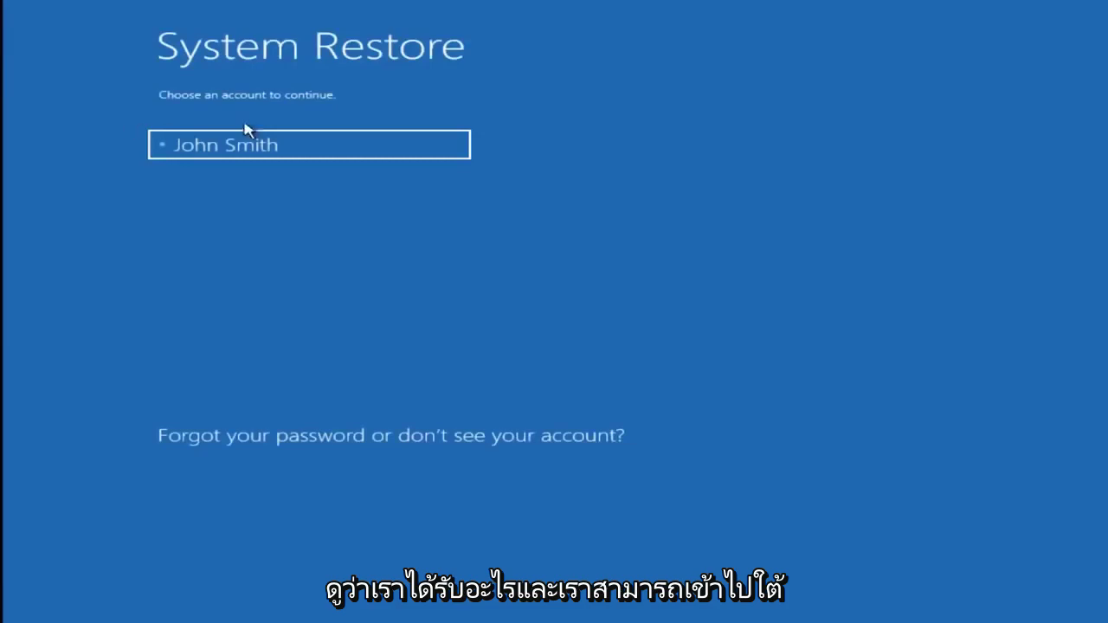
# - Choose the user account and enter its password to continue into System Restore
pyautogui.click(317, 150)
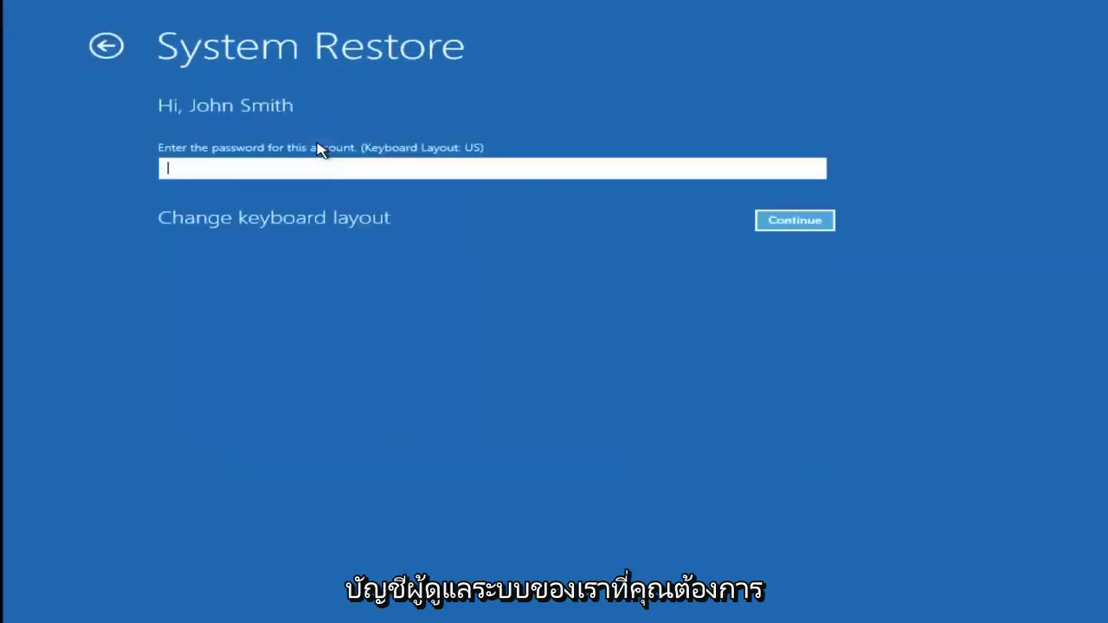
pyautogui.write('********')
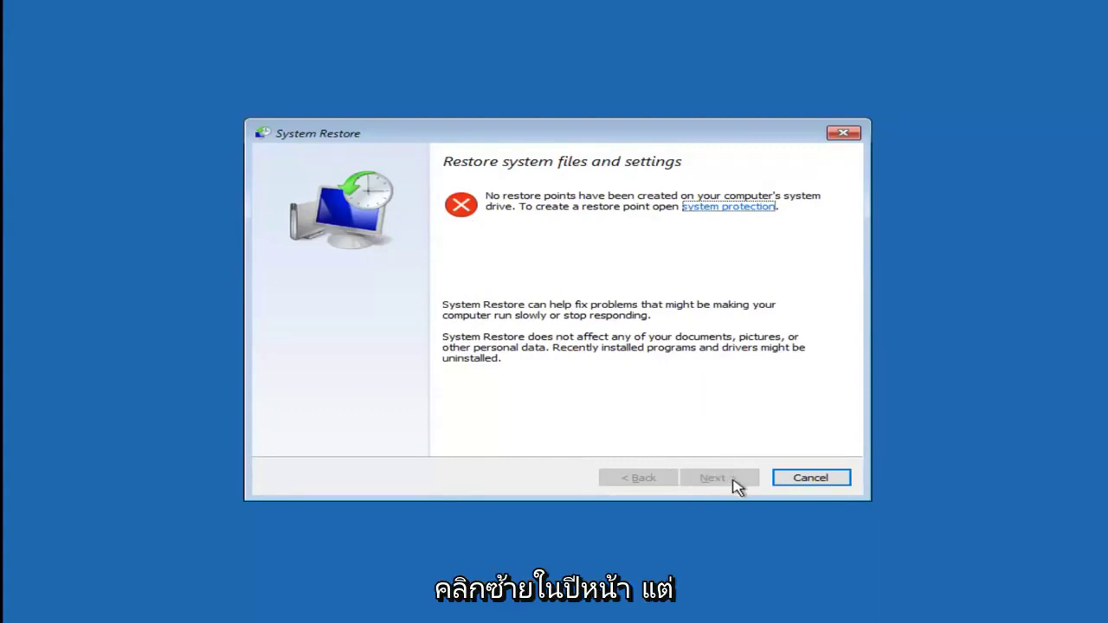
# - Cancel System Restore, then go to Troubleshoot > Advanced options > Startup Settings
pyautogui.click(813, 481)
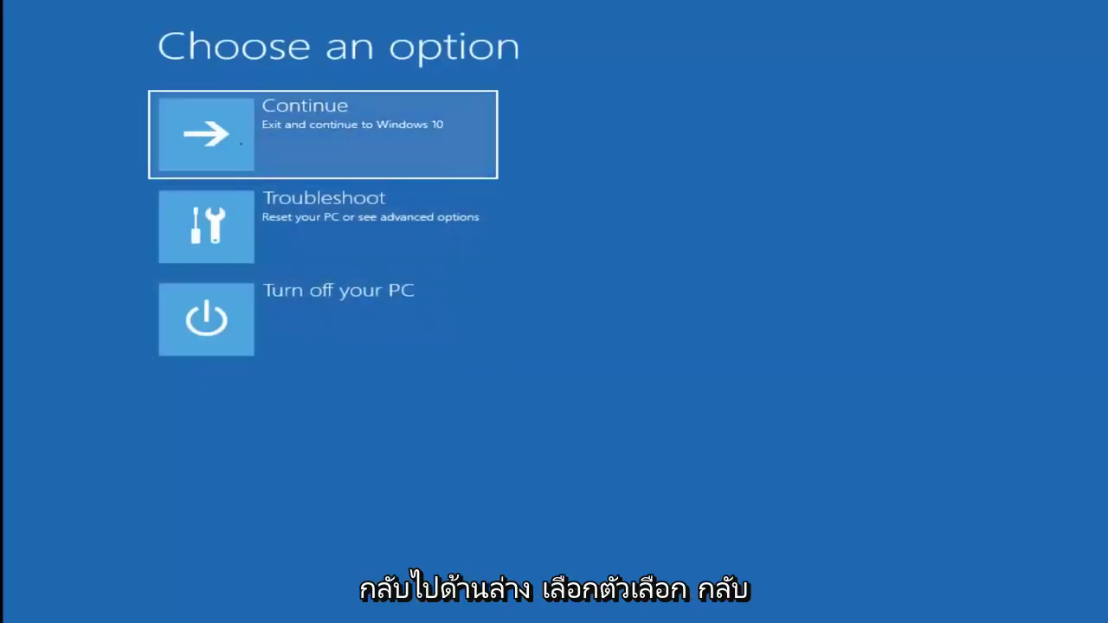
pyautogui.click(303, 230)
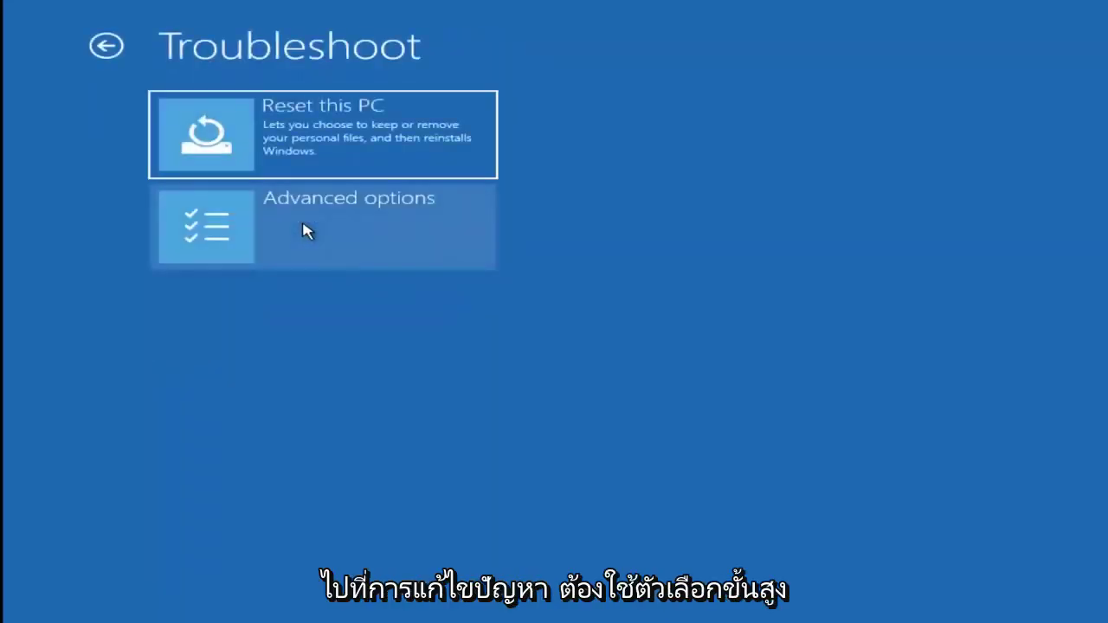
pyautogui.click(294, 227)
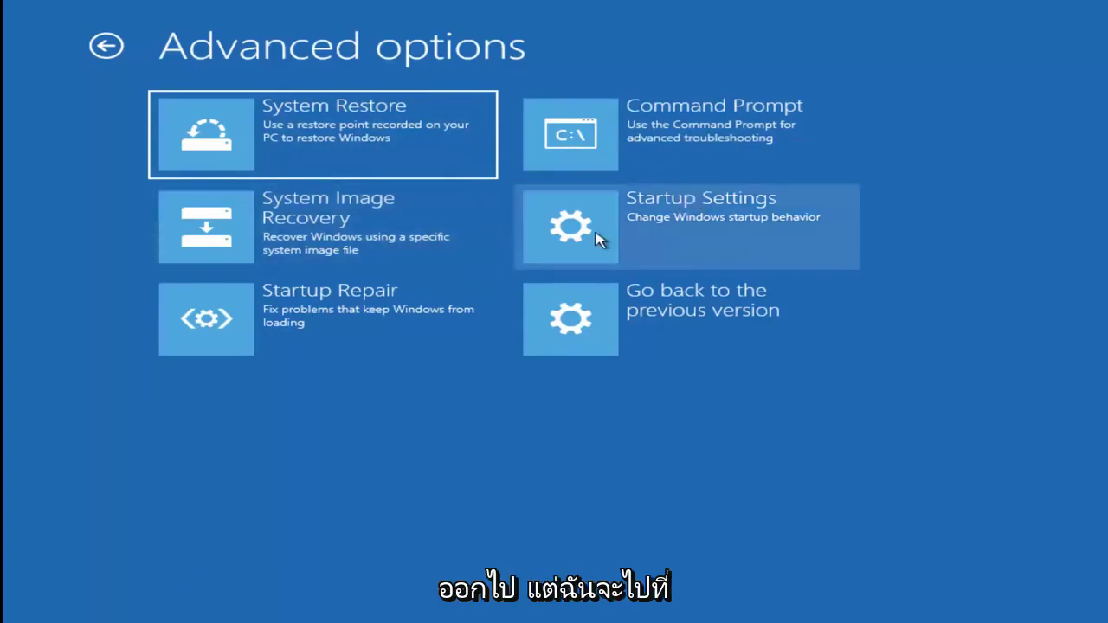
pyautogui.click(627, 223)
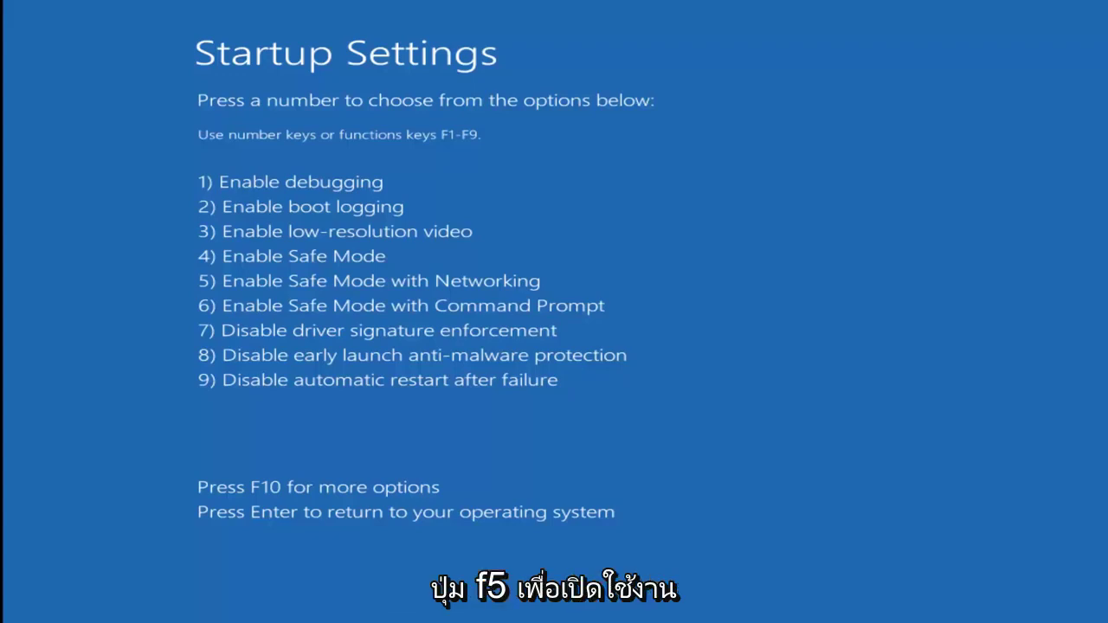
# - Choose option 5 to boot into Safe Mode with Networking
pyautogui.press('5')
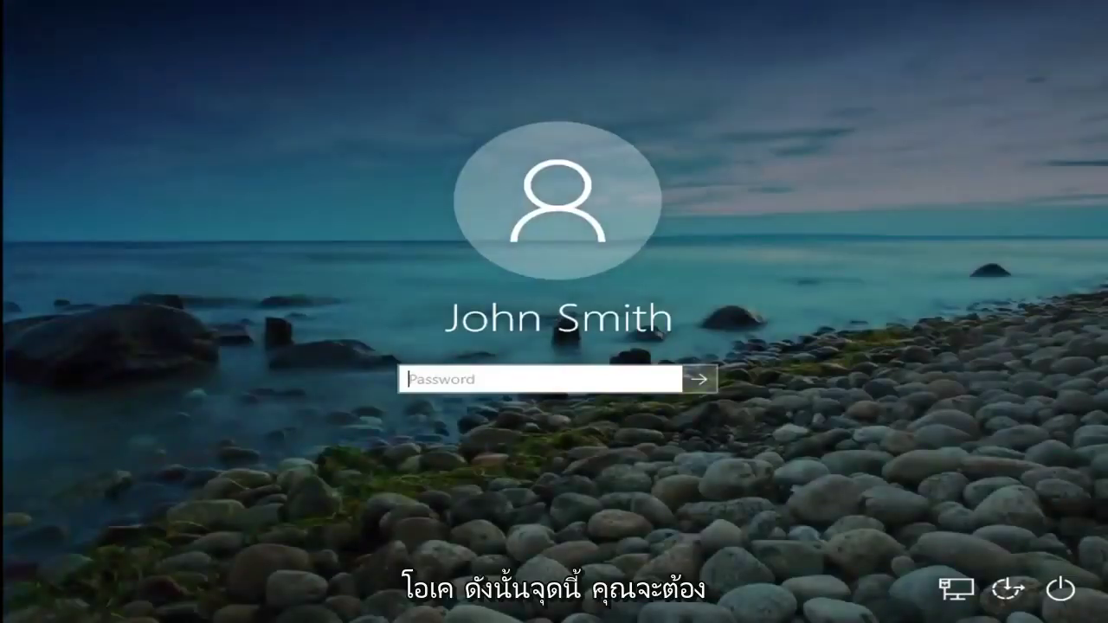
# - Enter the account password to sign in to the Safe Mode desktop
pyautogui.write('********')
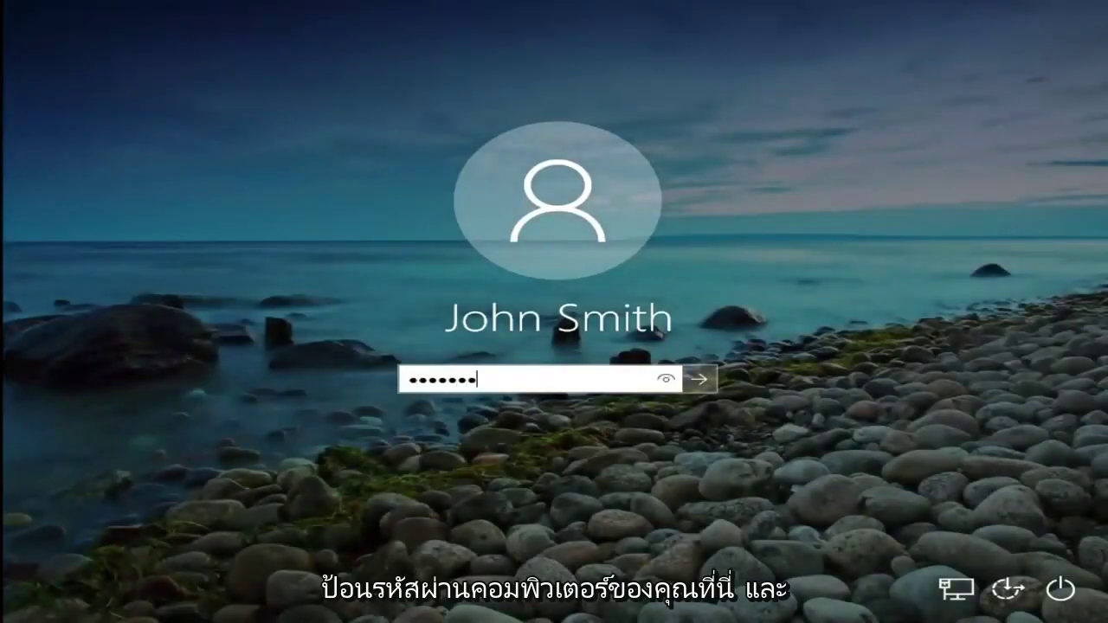
pyautogui.press('Return')
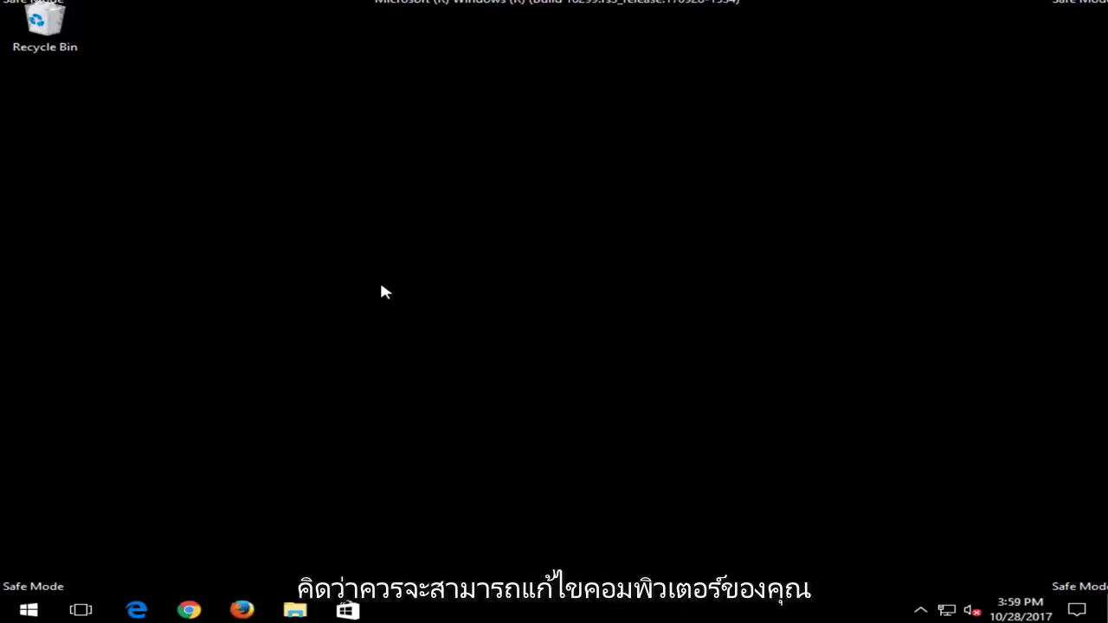
# - Launch Notepad from the Start search and move its window to the upper left
pyautogui.click(29, 610)
pyautogui.click(820, 199)
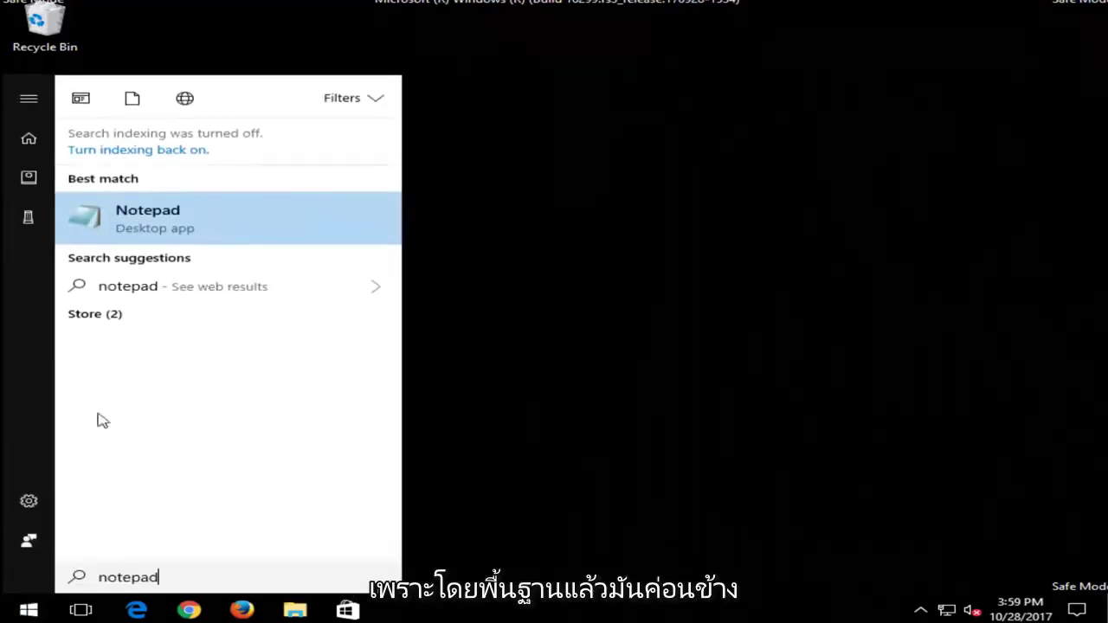
pyautogui.click(159, 218)
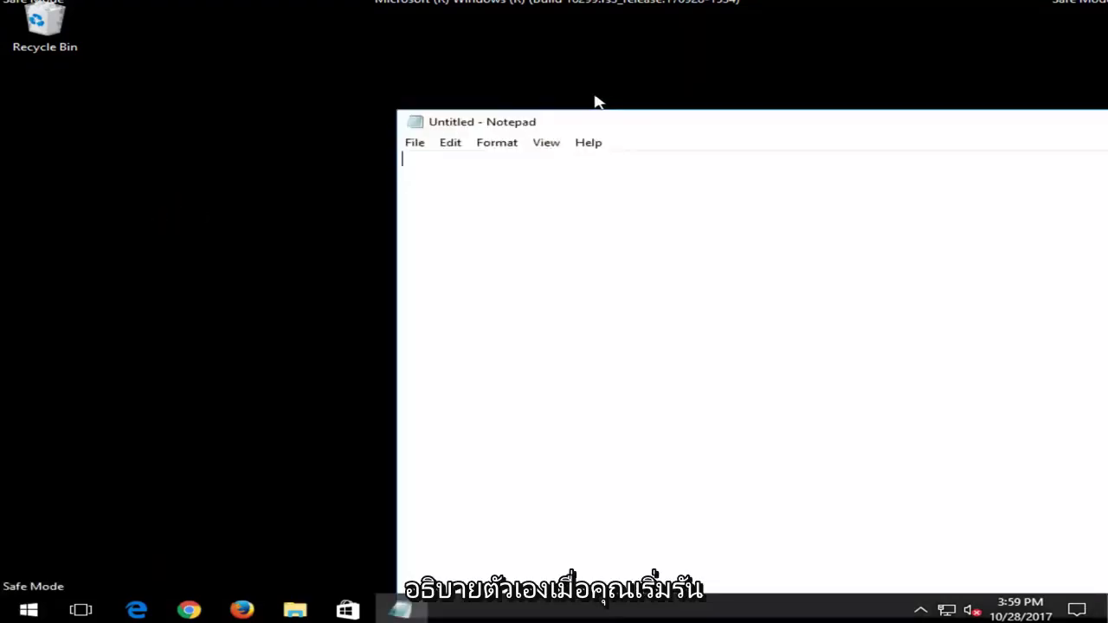
pyautogui.moveTo(606, 122); pyautogui.dragTo(295, 67)
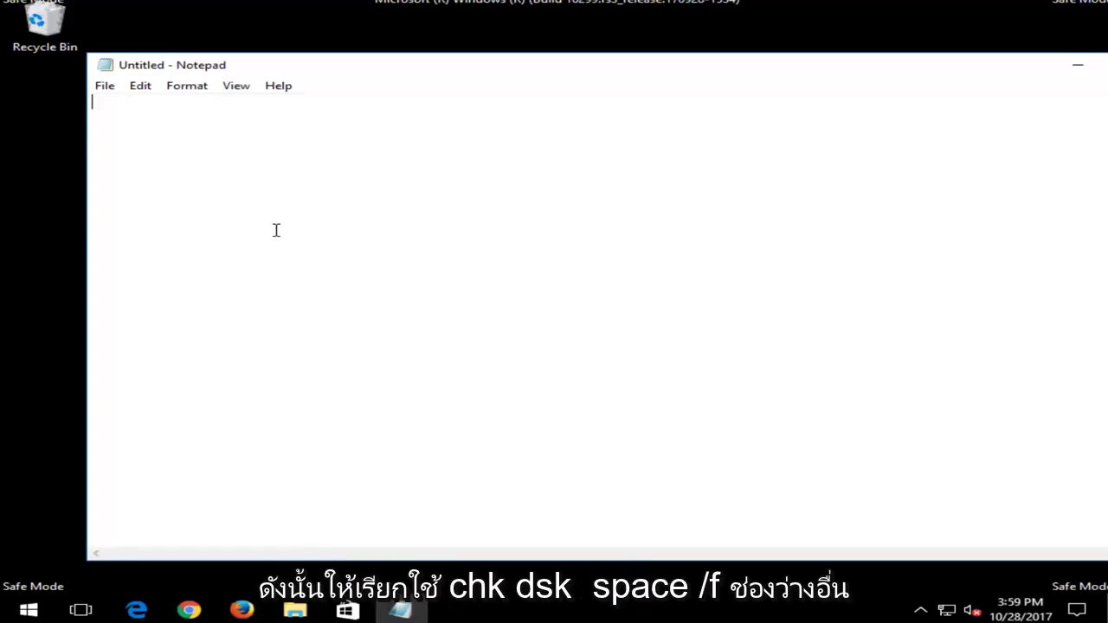
# - Type 'Chkdsk /f /r' and 'sfc /scannow' on separate lines, then shift the window right
pyautogui.write('Chkdsk /f /r')
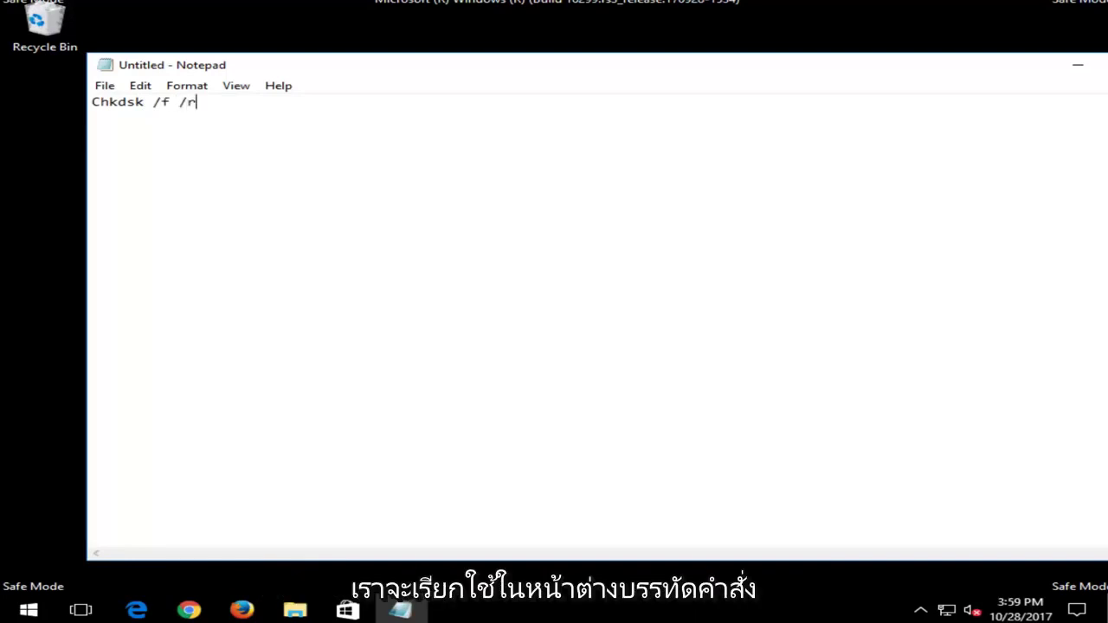
pyautogui.press('Return')
pyautogui.press('Return')
pyautogui.press('Return')
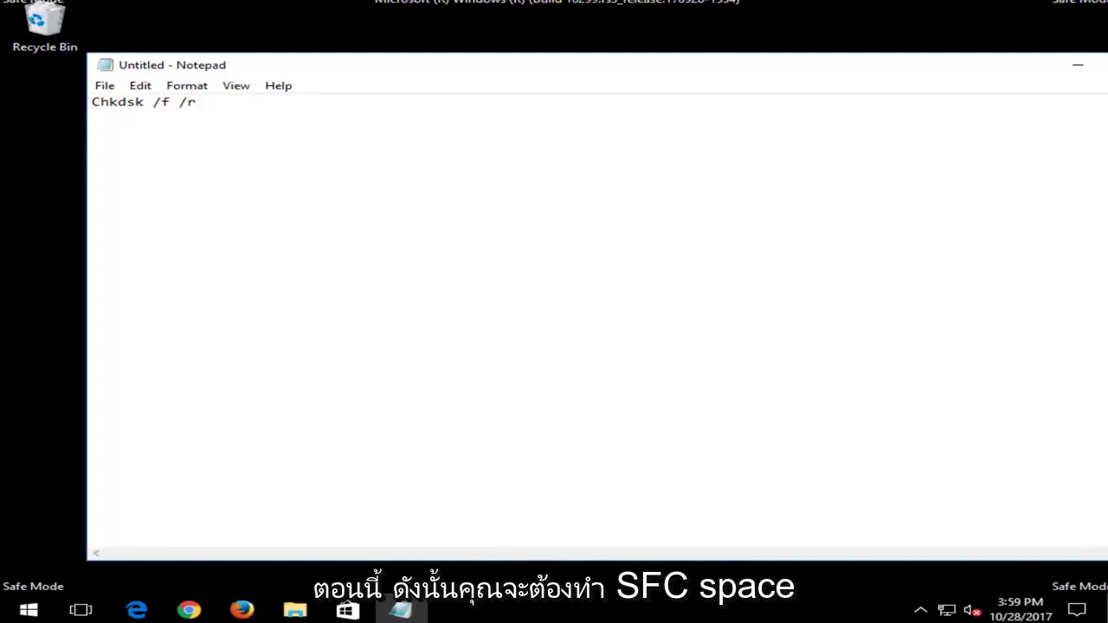
pyautogui.write('sfc')
pyautogui.write('/sc')
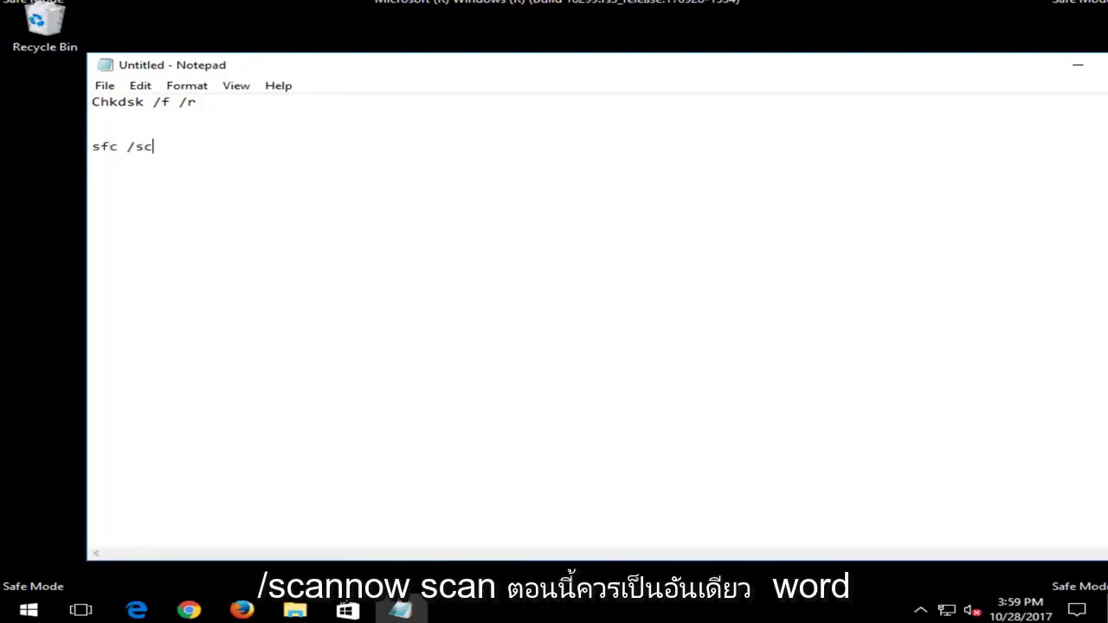
pyautogui.write('annow')
pyautogui.moveTo(363, 70); pyautogui.dragTo(672, 65)
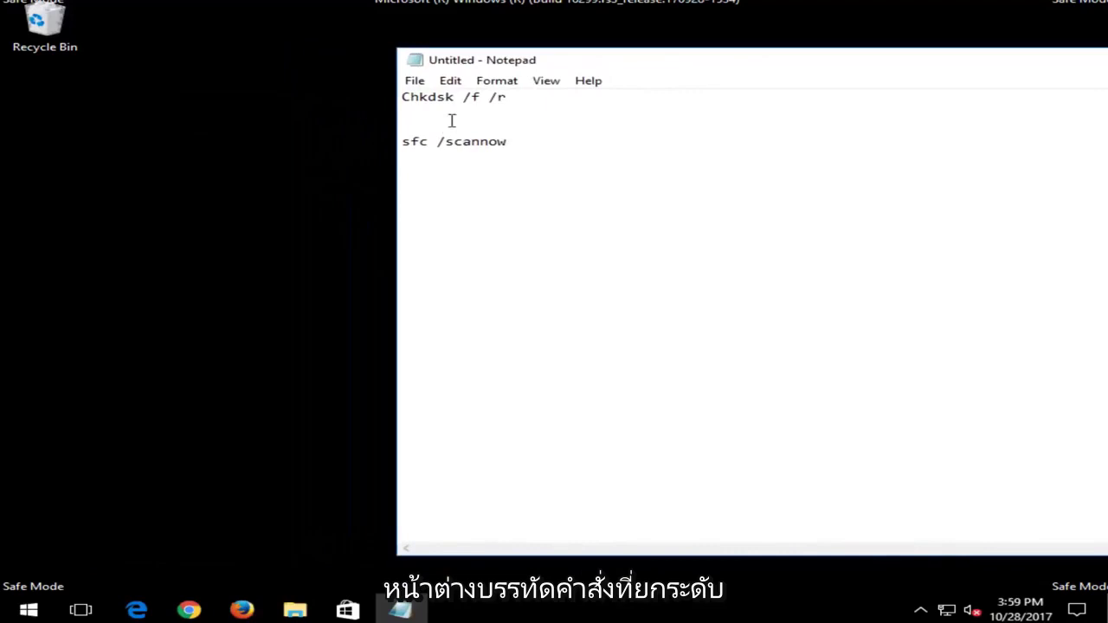
# - Search Start for 'command prompt' and bring up the result's context menu
pyautogui.click(29, 610)
pyautogui.write('comm')
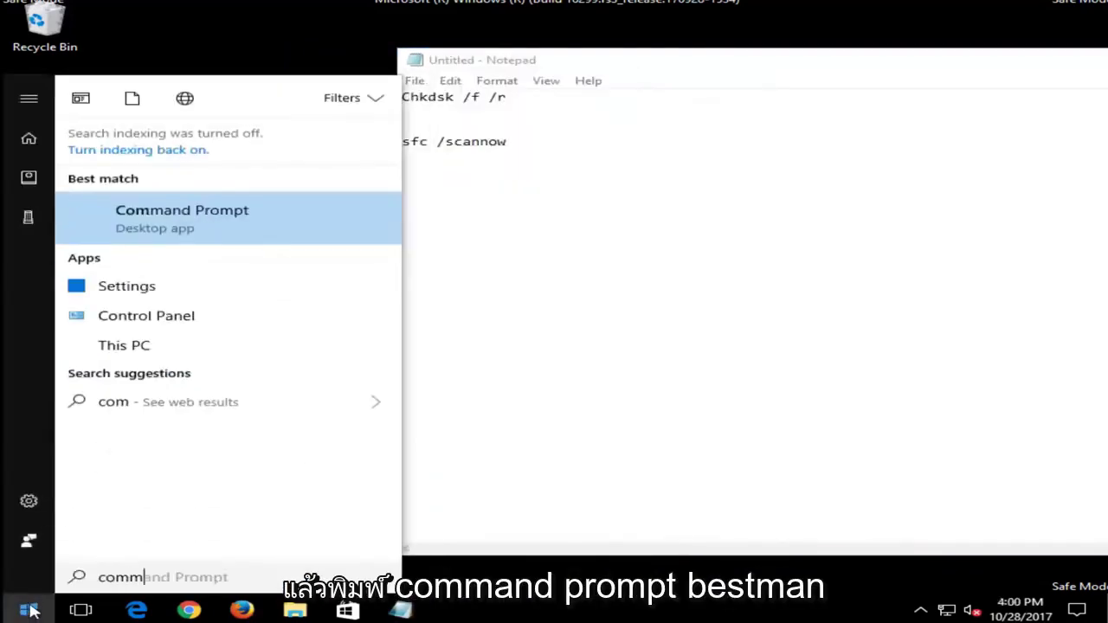
pyautogui.write('and prompt')
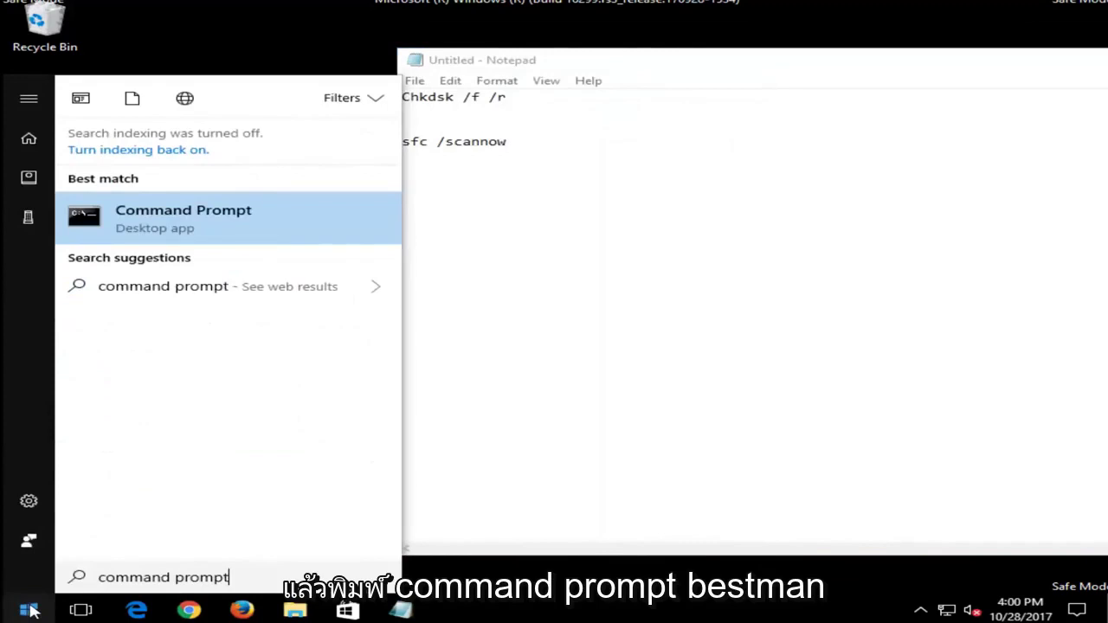
pyautogui.rightClick(171, 227)
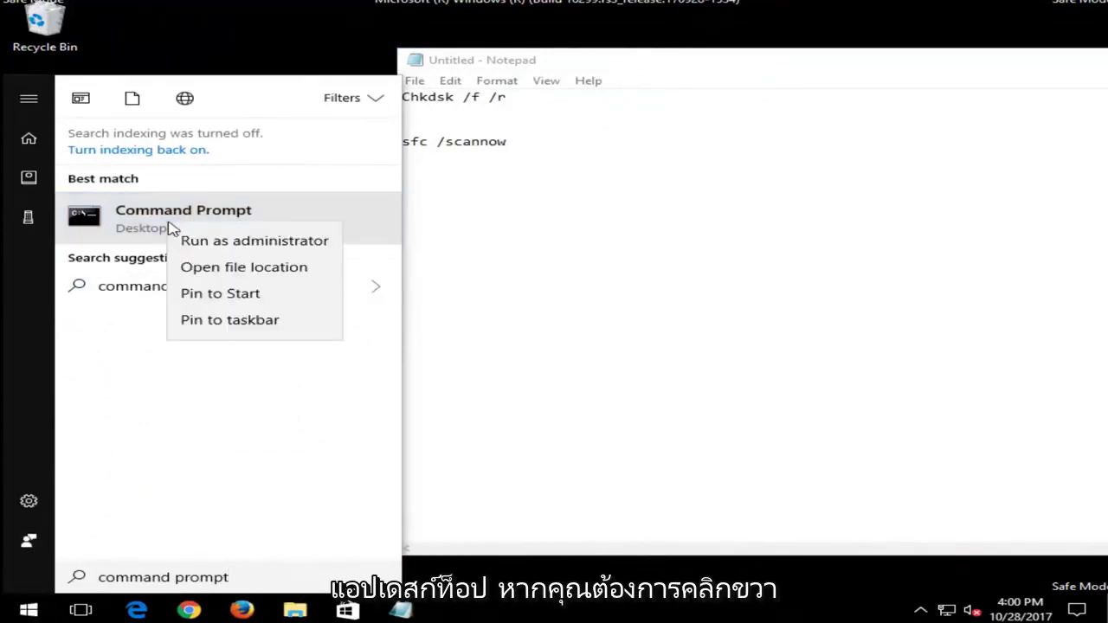
# - Run Command Prompt as administrator and copy the 'Chkdsk /f /r' line from Notepad
pyautogui.click(213, 245)
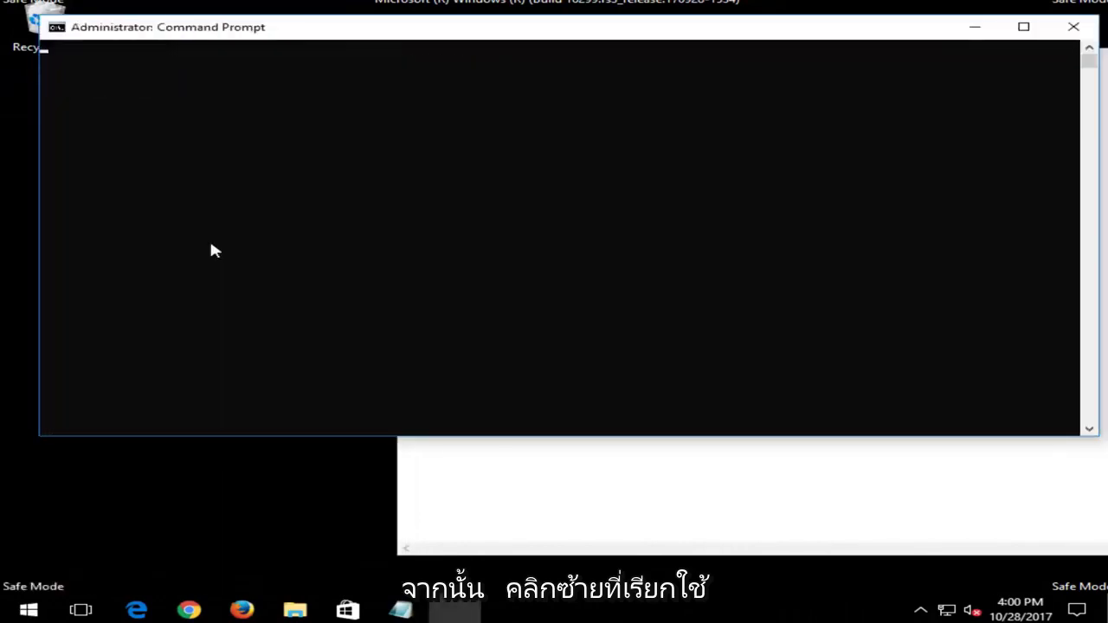
pyautogui.moveTo(332, 27); pyautogui.dragTo(388, 60)
pyautogui.click(611, 527)
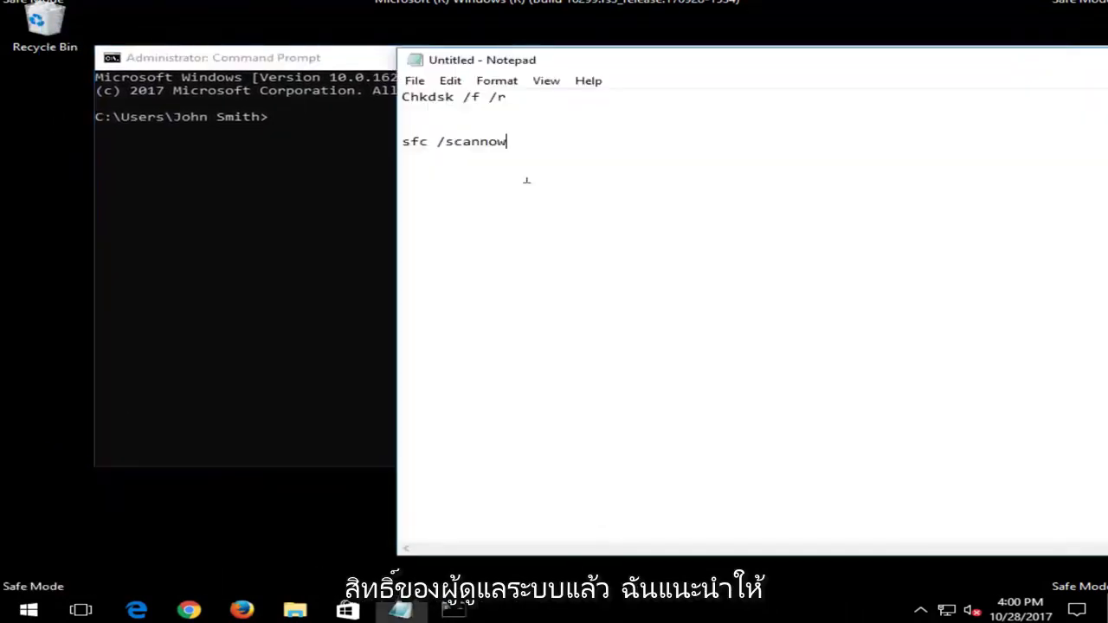
pyautogui.moveTo(527, 101); pyautogui.dragTo(354, 108)
pyautogui.rightClick(438, 93)
pyautogui.click(481, 144)
# - Paste 'Chkdsk /f /r' at the administrator prompt using the window menu's Edit > Paste
pyautogui.click(334, 59)
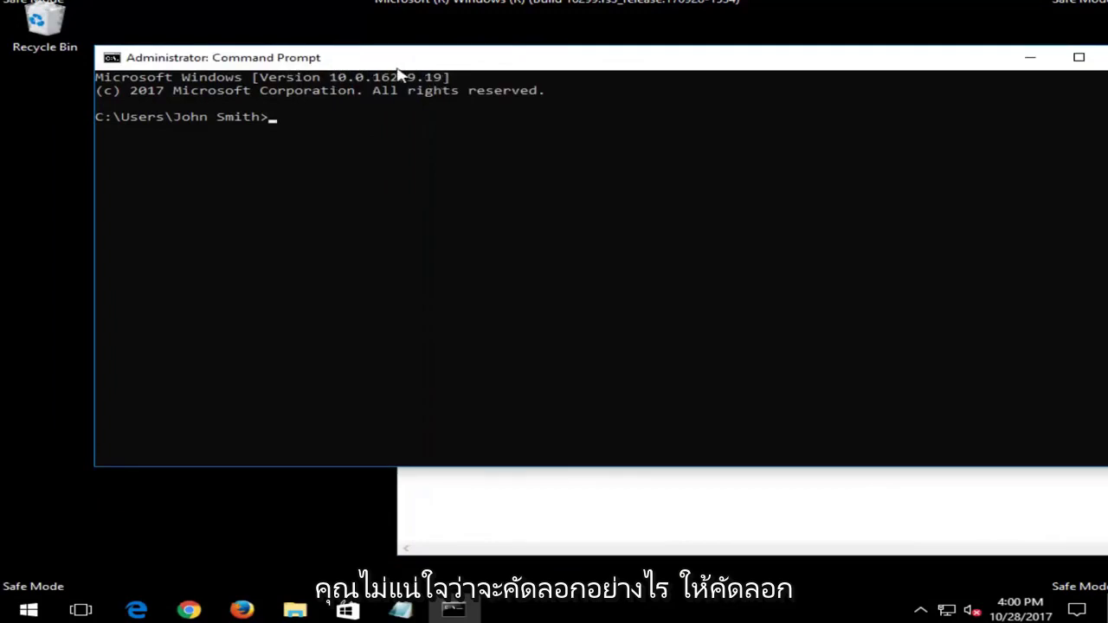
pyautogui.click(734, 484)
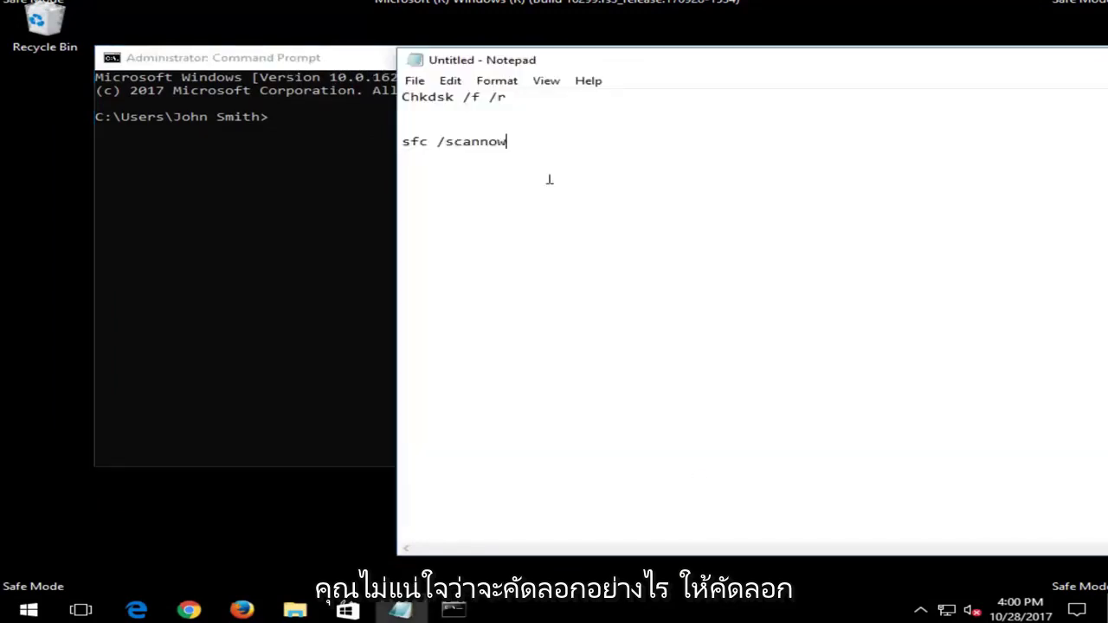
pyautogui.click(304, 59)
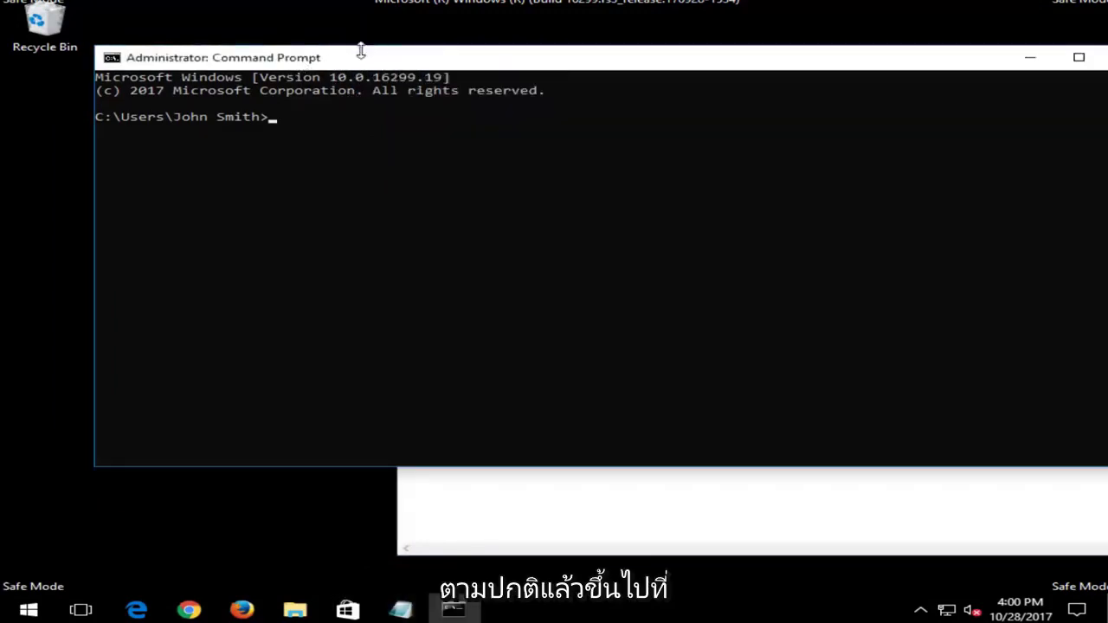
pyautogui.rightClick(398, 59)
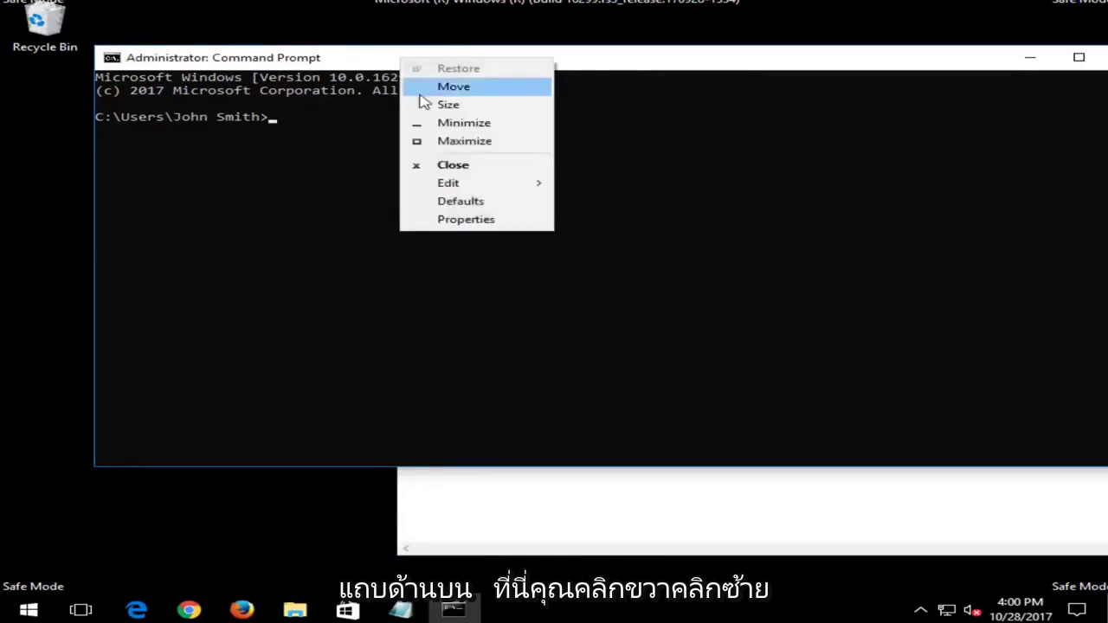
pyautogui.moveTo(450, 183)
pyautogui.click(603, 217)
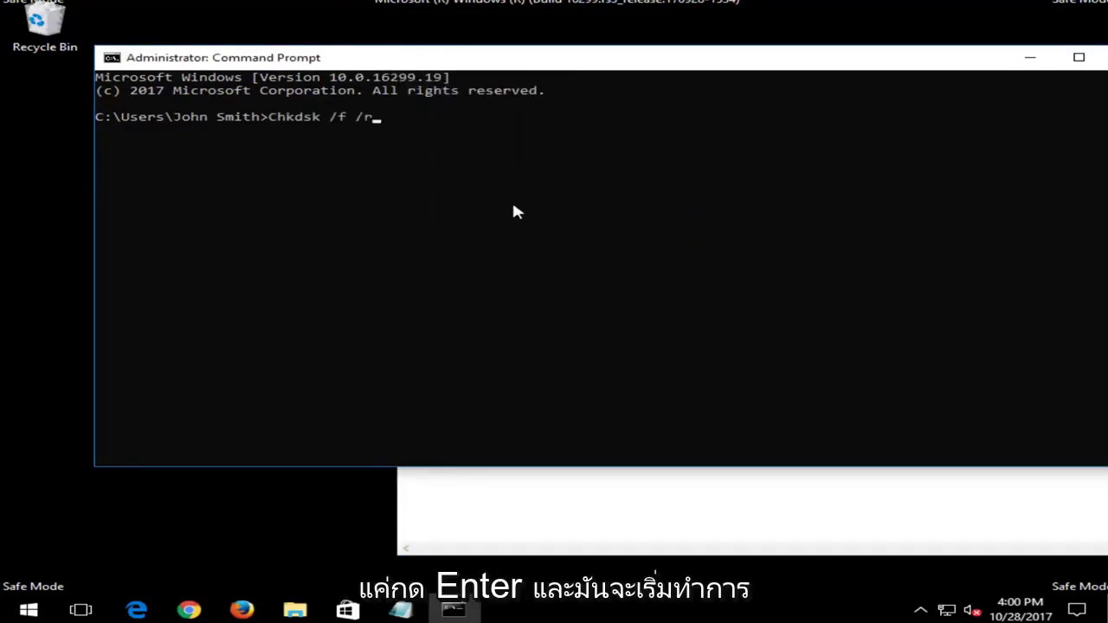
# - Run Chkdsk /f /r and confirm scheduling the check for the next restart
pyautogui.press('Return')
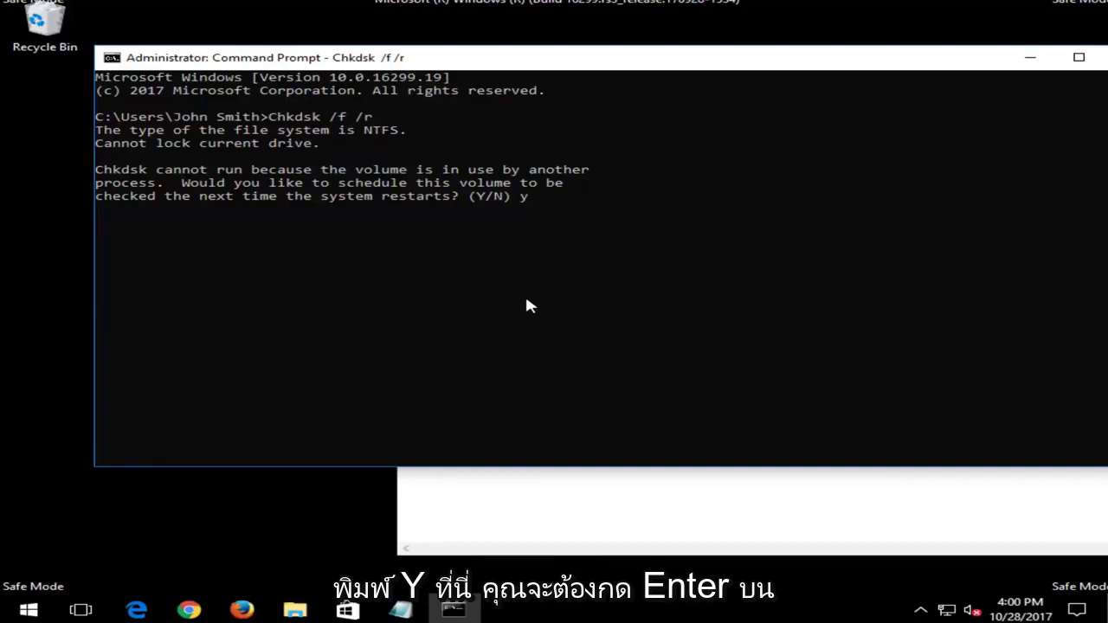
pyautogui.press('Return')
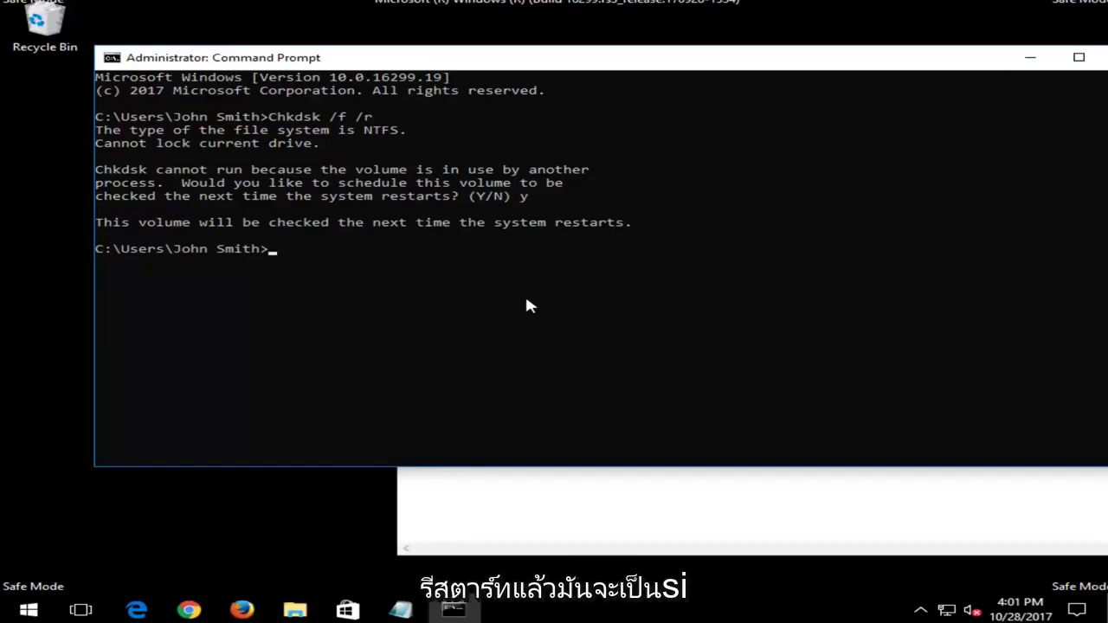
pyautogui.click(459, 525)
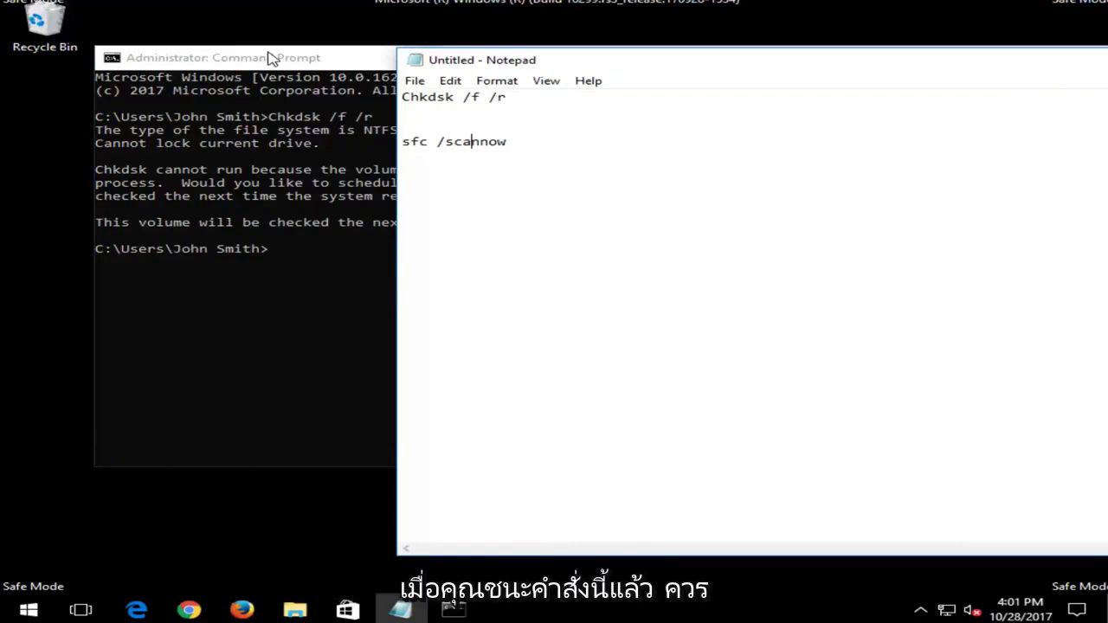
pyautogui.click(270, 58)
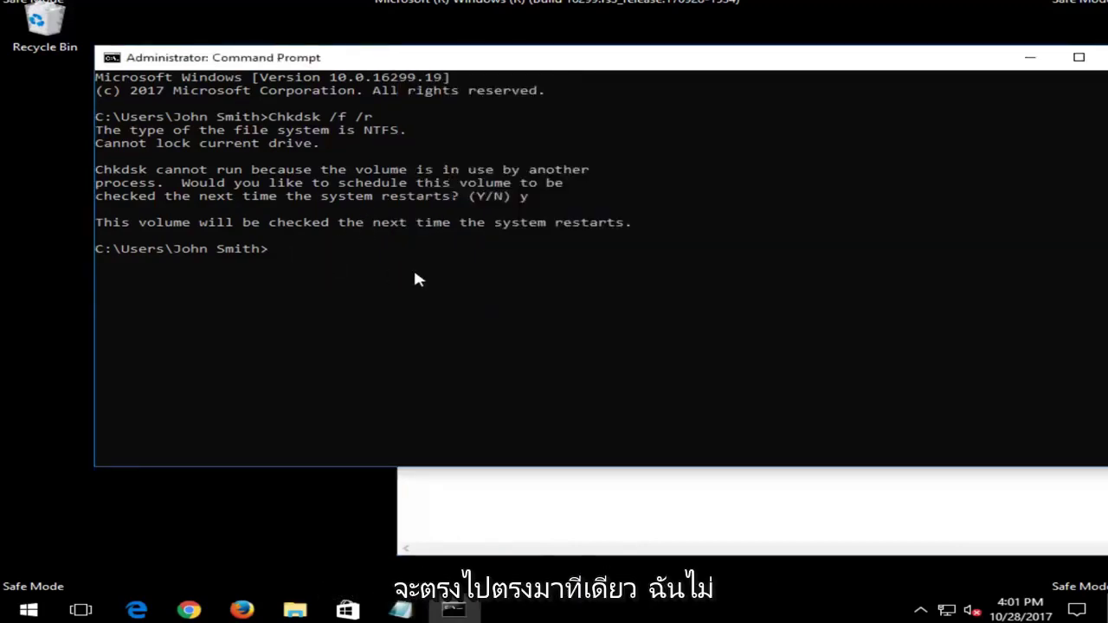